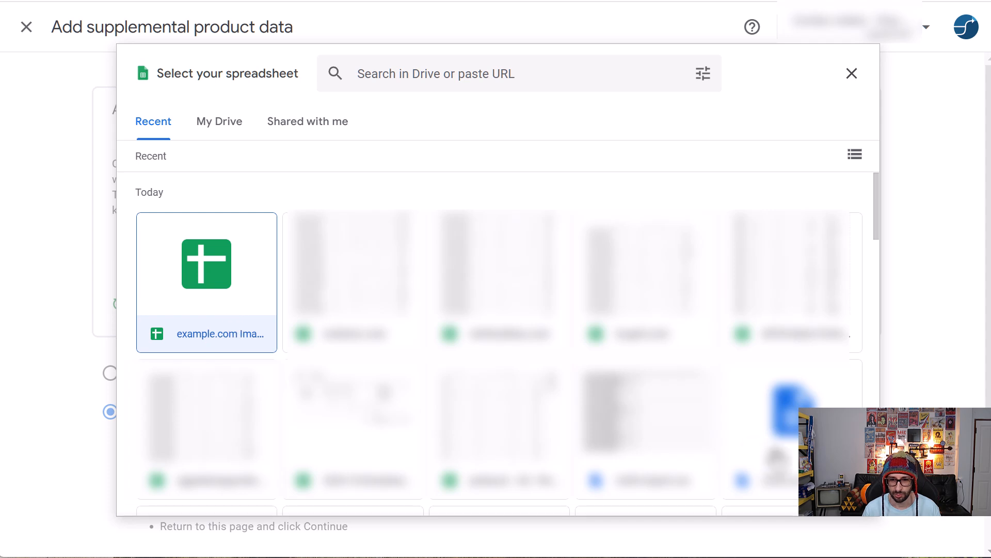
Step: Choose the existing example.com Images spreadsheet as the source of the supplemental product data and continue to the feed settings
double_click(236, 321)
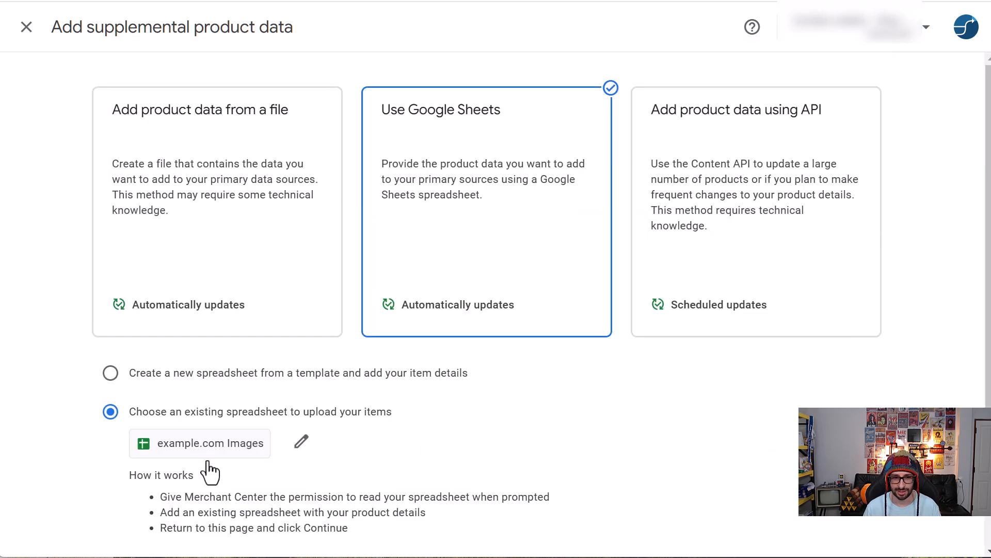
scroll(516, 470, "down", 2)
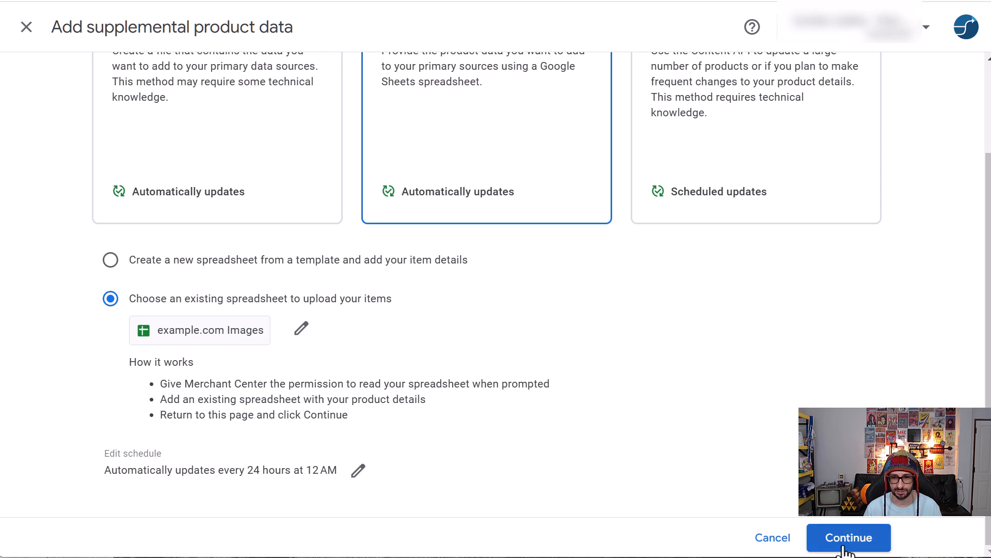
left_click(111, 261)
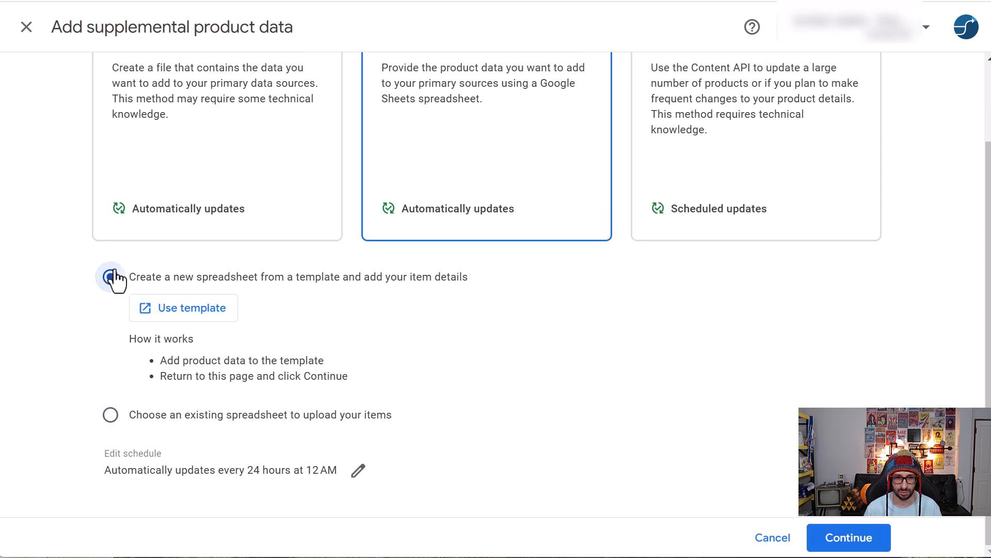
left_click(110, 415)
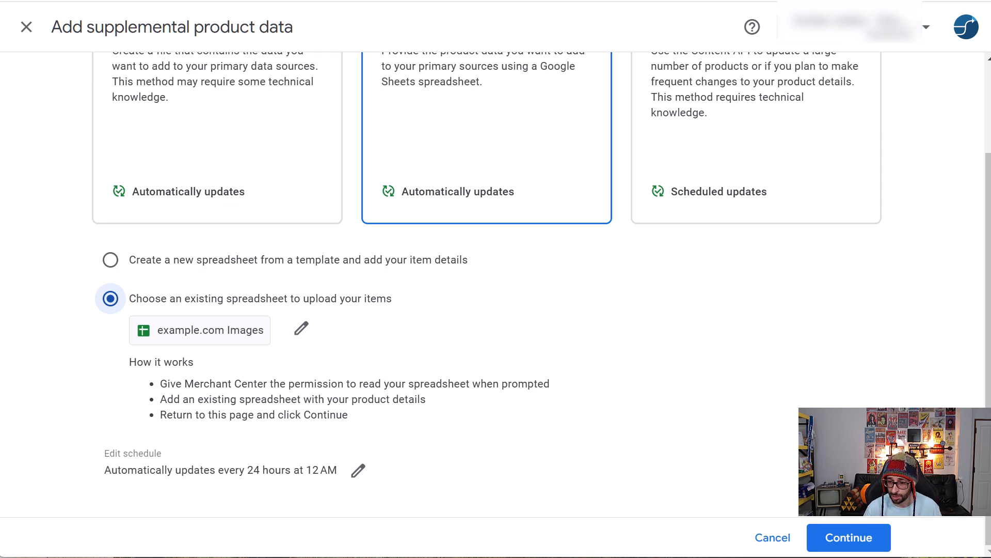
left_click(847, 539)
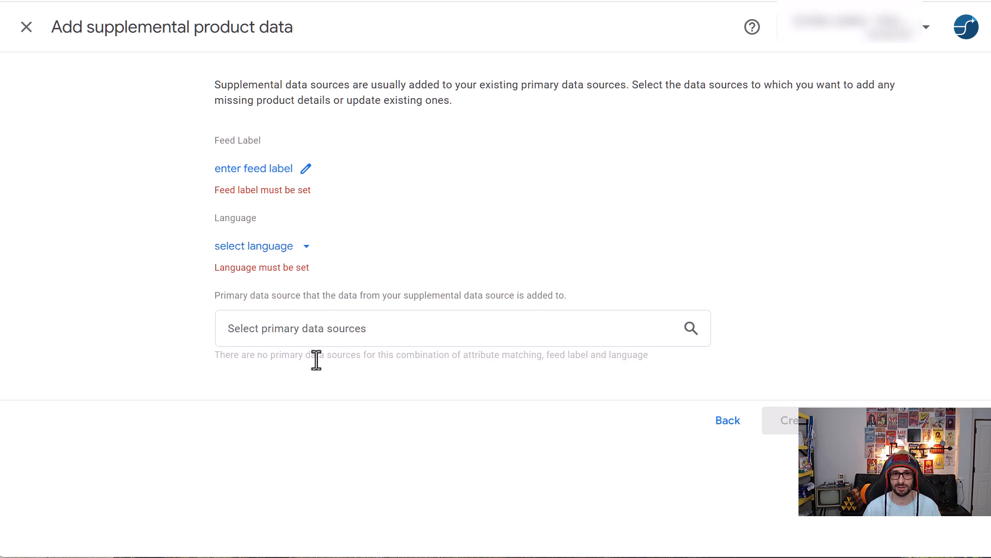
Step: Set the feed label of the supplemental data source to US and save it
left_click(306, 176)
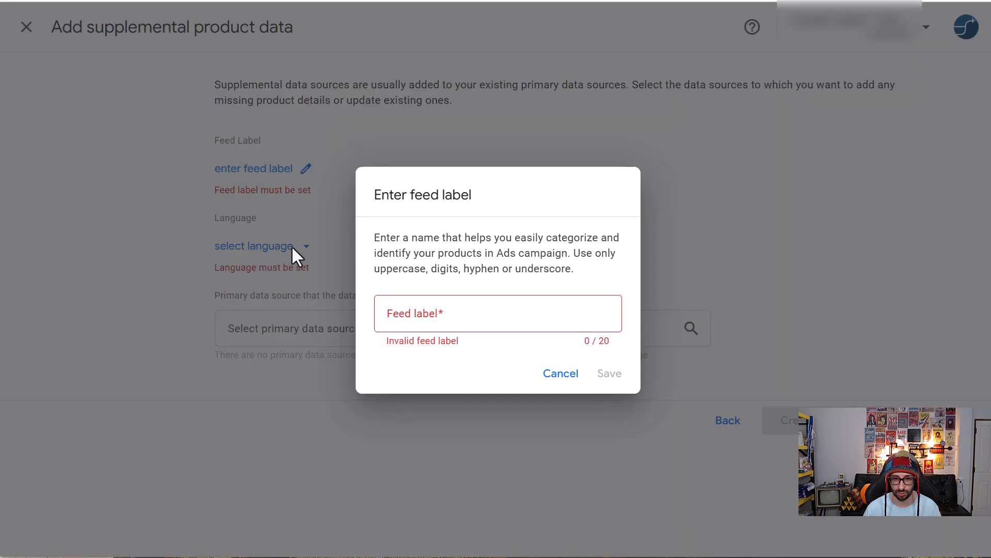
left_click(403, 317)
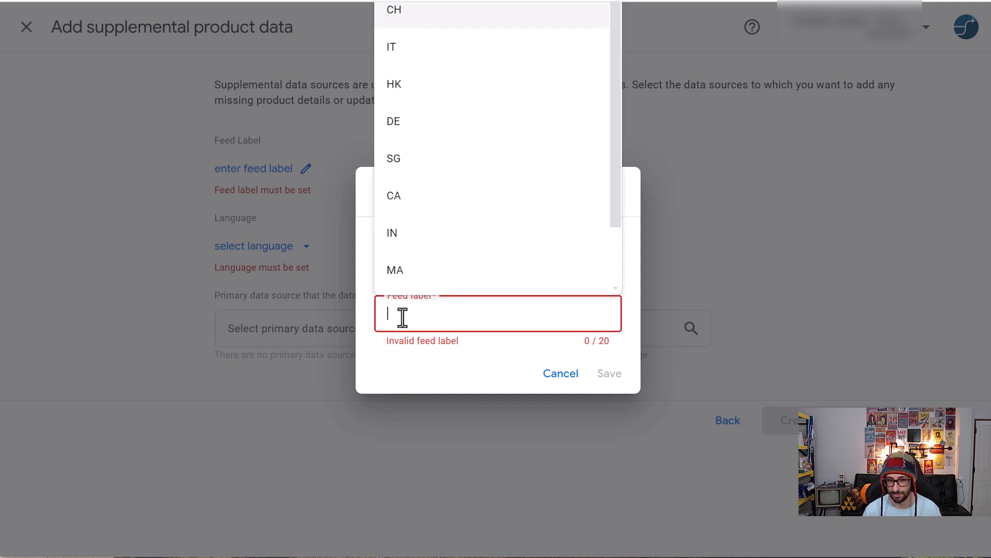
scroll(423, 262, "down", 2)
left_click(420, 271)
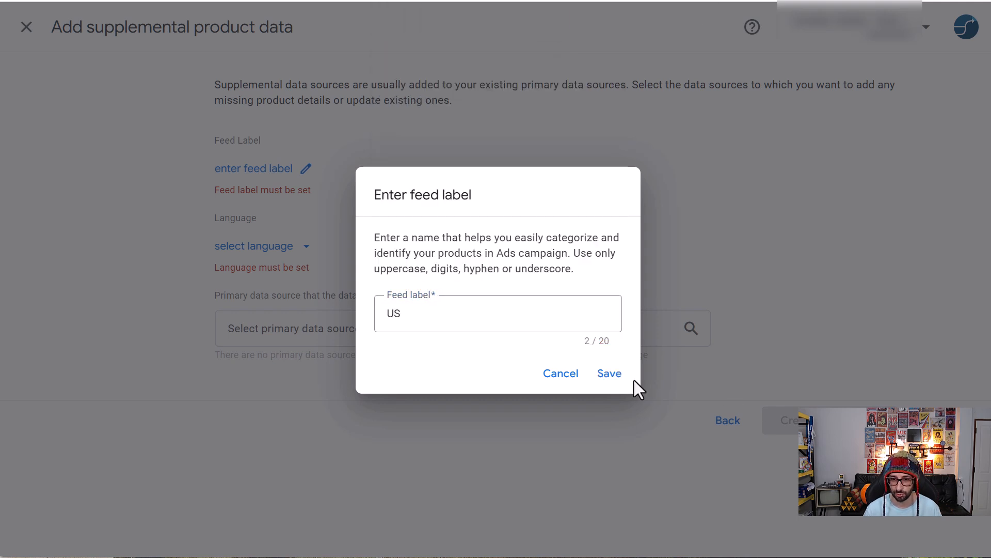
left_click(609, 374)
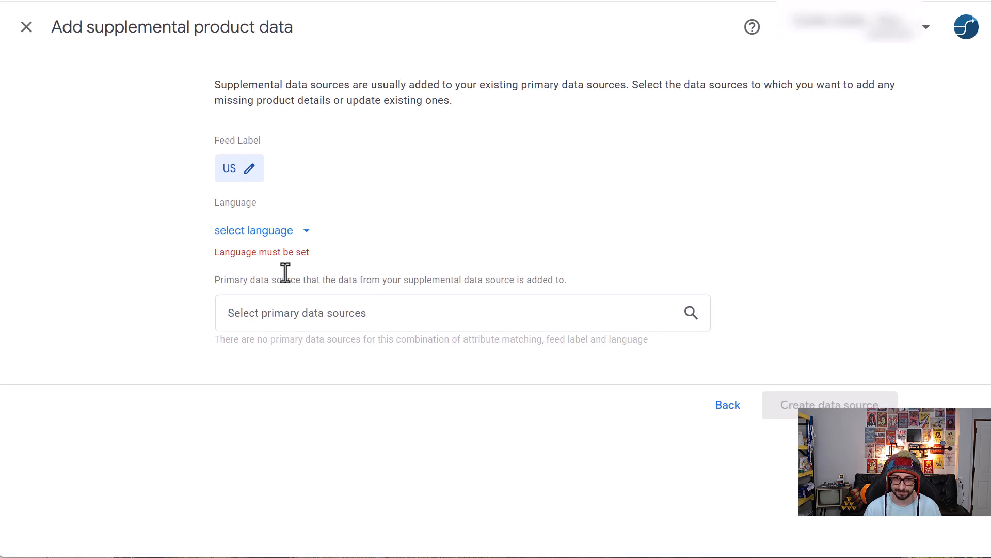
left_click(279, 236)
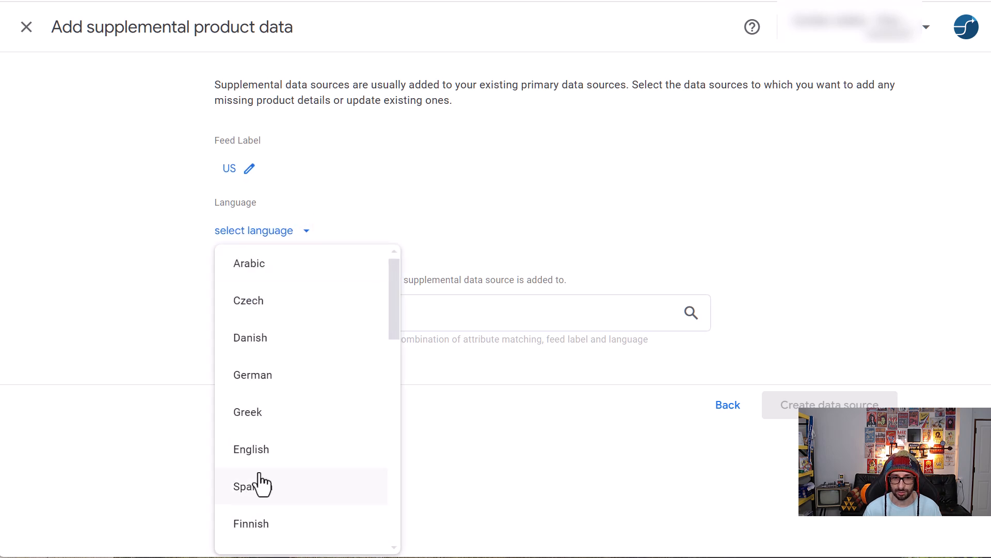
scroll(262, 478, "down", 2)
scroll(265, 470, "down", 2)
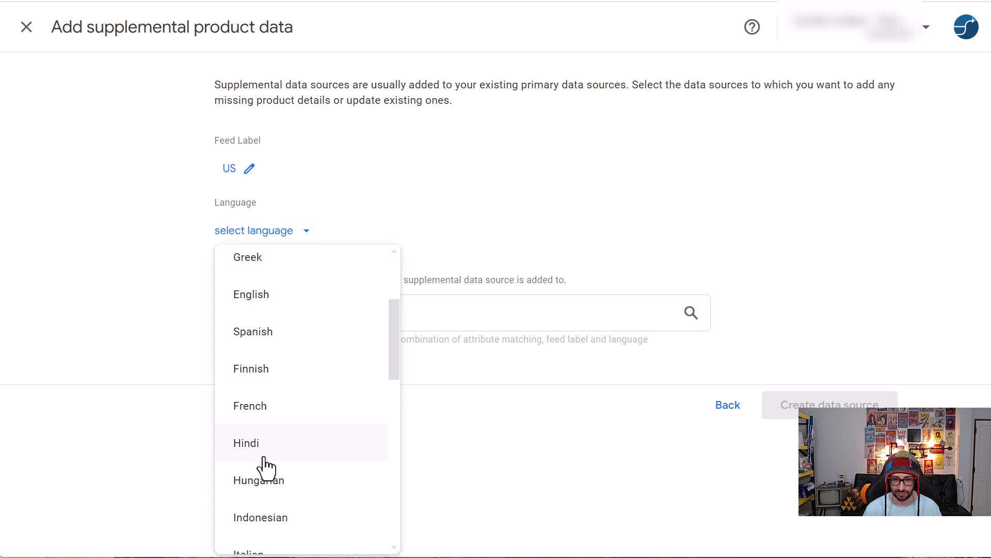
left_click(274, 423)
left_click(320, 296)
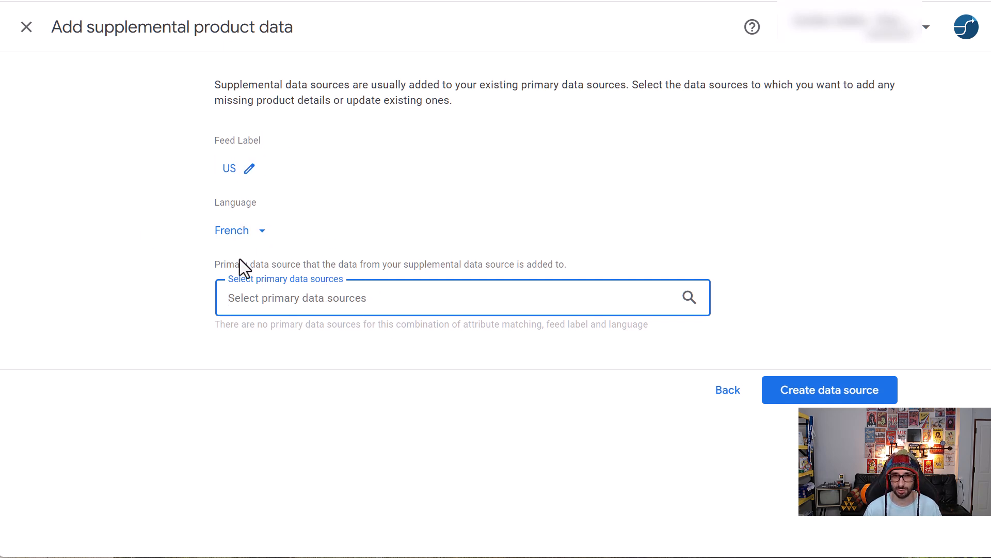
Step: Create the supplemental data source with English as its language and export-US, US, English as its primary data source
left_click(246, 244)
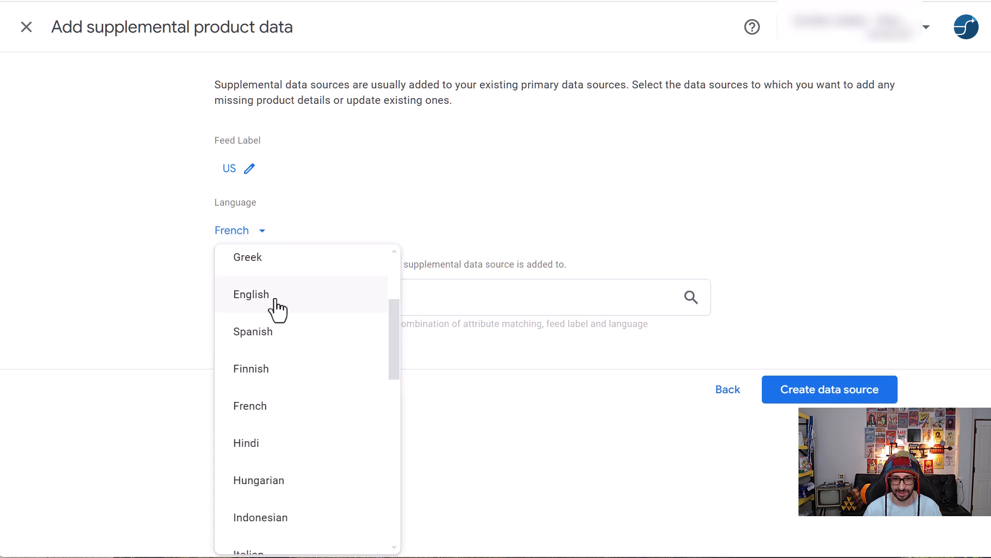
left_click(278, 304)
left_click(287, 312)
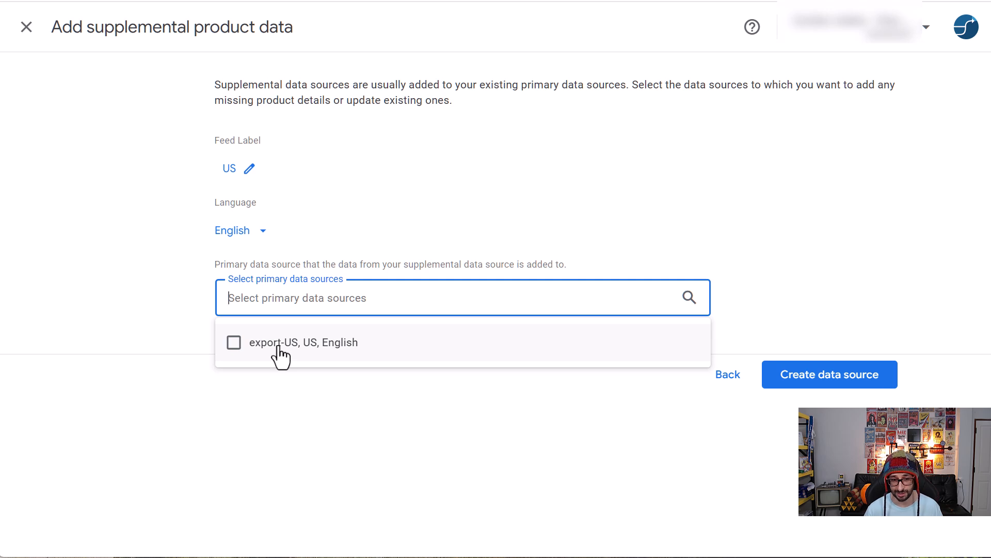
left_click(279, 347)
left_click(278, 392)
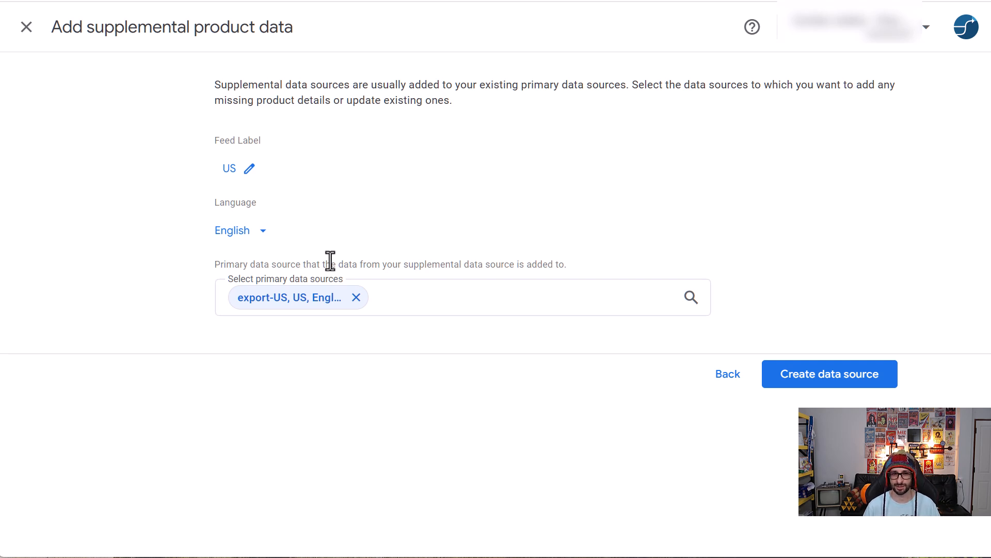
left_click(828, 383)
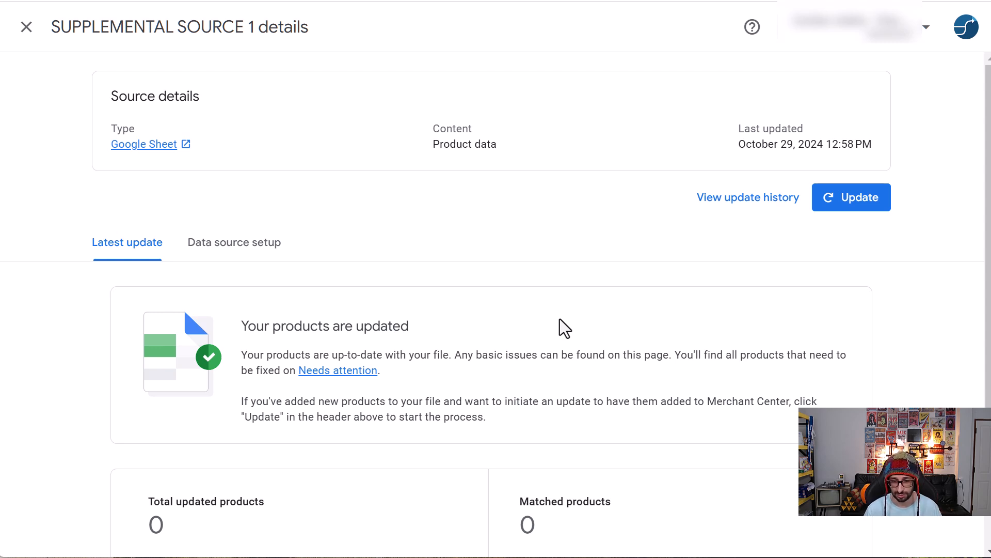
Step: Leave the source details and open the list of supplemental sources in the account's data sources
left_click(25, 30)
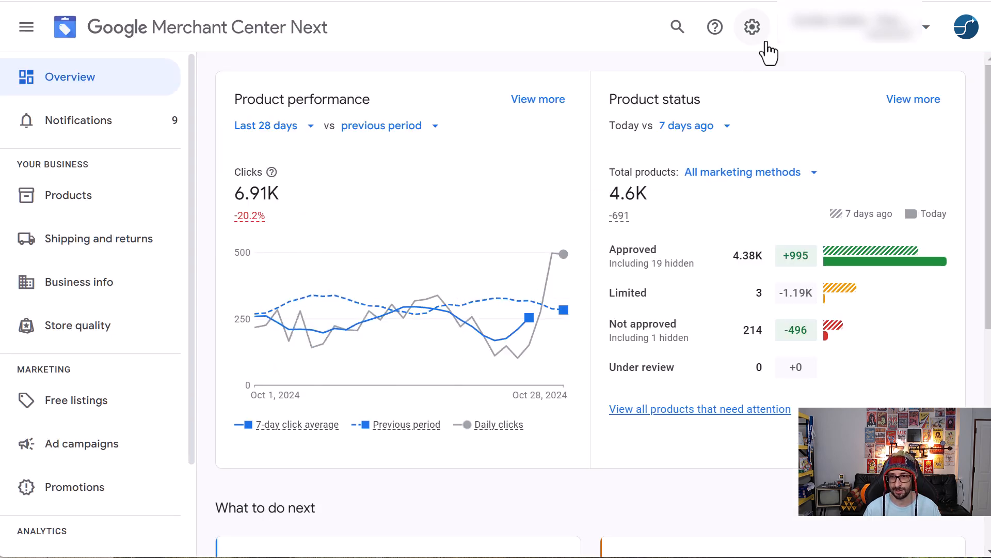
left_click(754, 31)
left_click(733, 89)
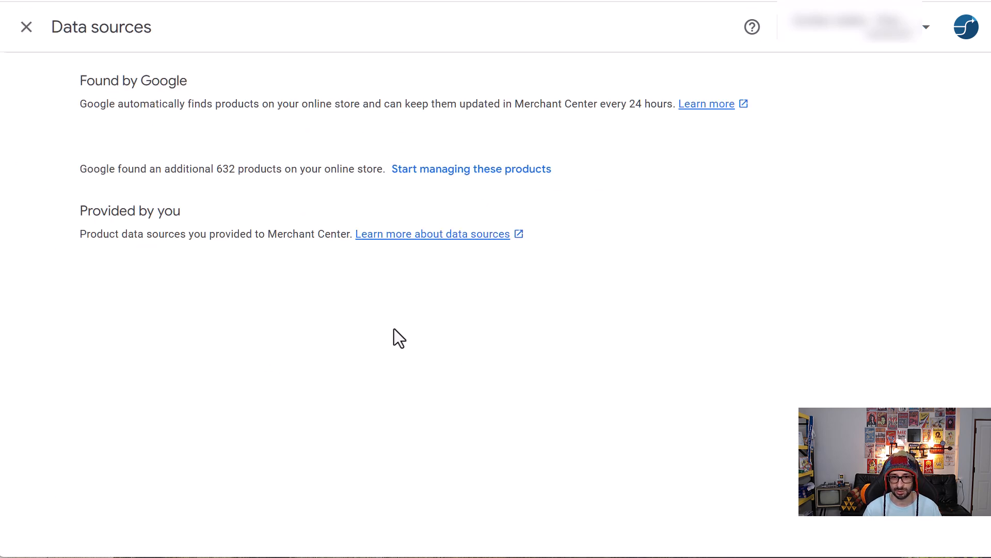
left_click(689, 352)
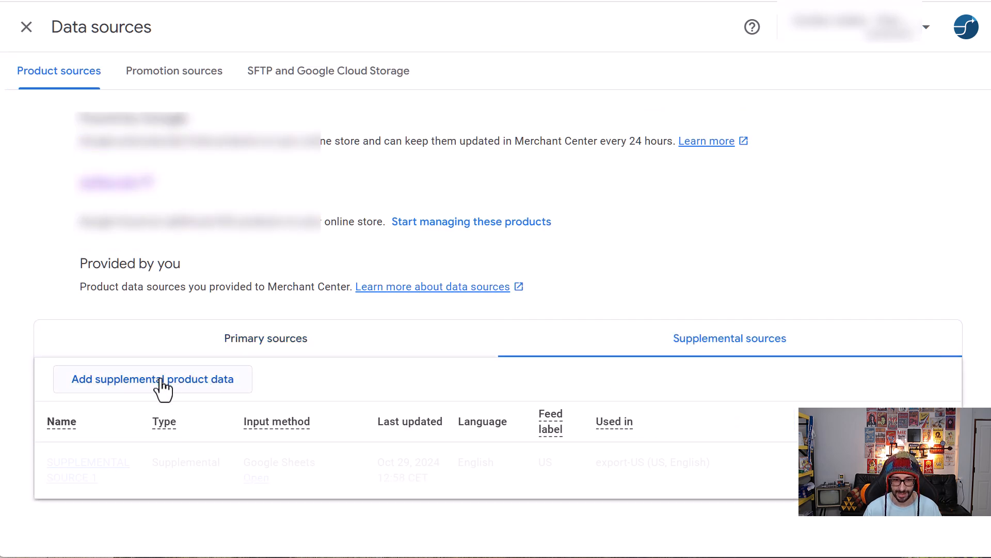
Step: Start another supplemental data source set to use an existing Google Sheets spreadsheet, and look at the spreadsheet picker without choosing a file
left_click(161, 382)
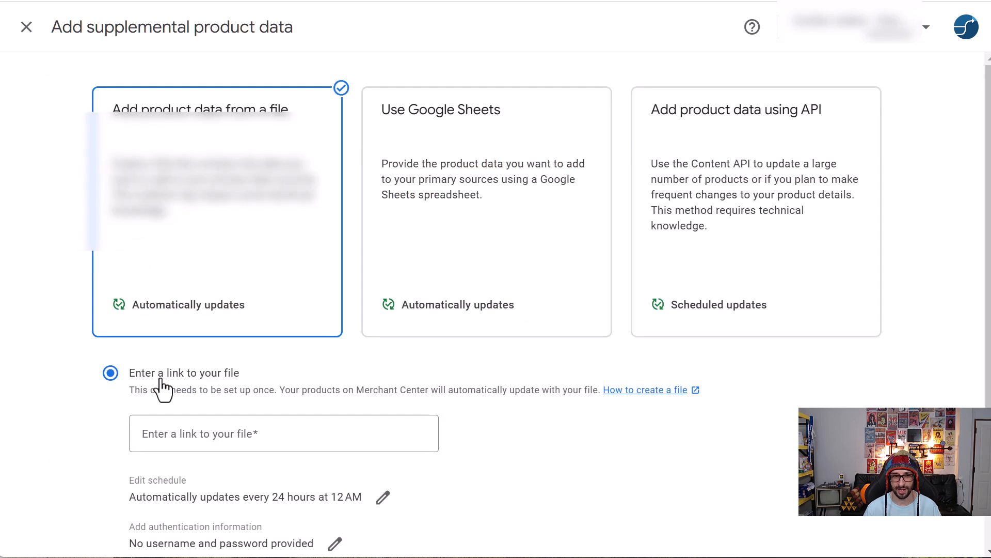
scroll(520, 416, "down", 3)
scroll(475, 170, "up", 3)
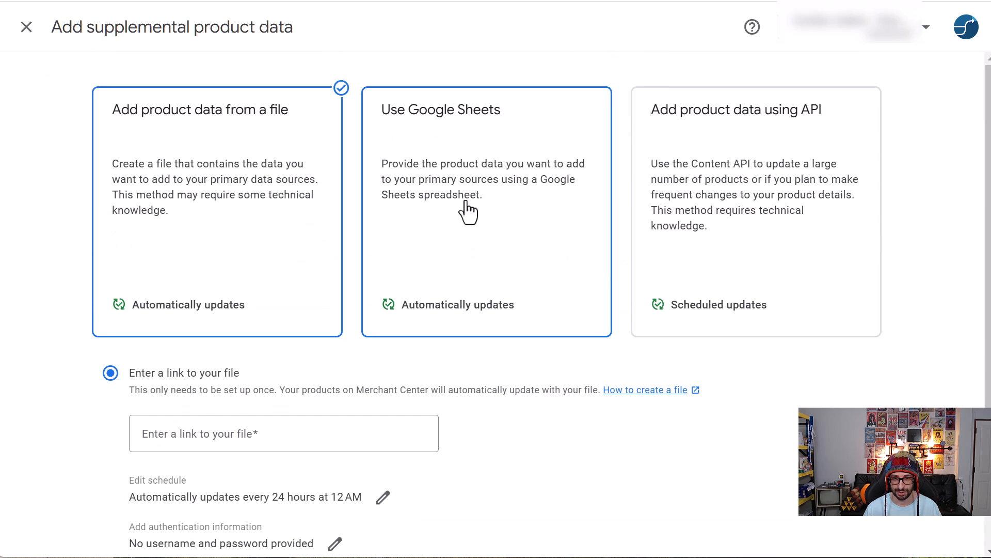
left_click(459, 228)
scroll(361, 320, "down", 2)
left_click(231, 413)
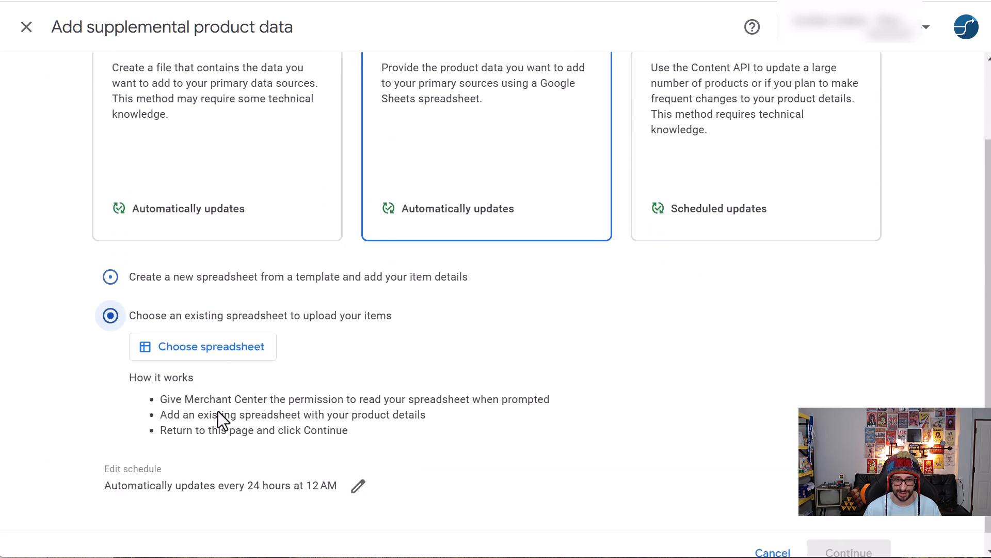
left_click(231, 348)
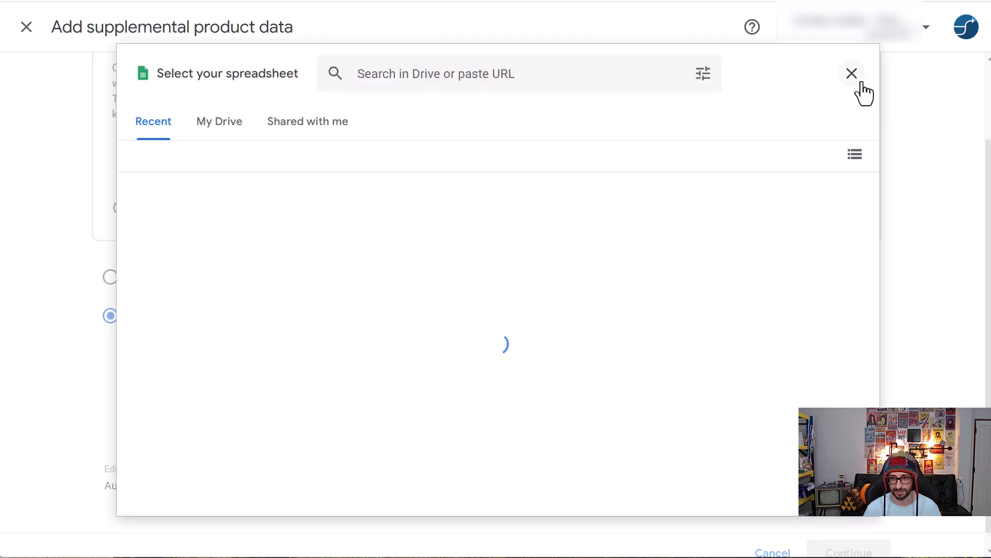
left_click(852, 73)
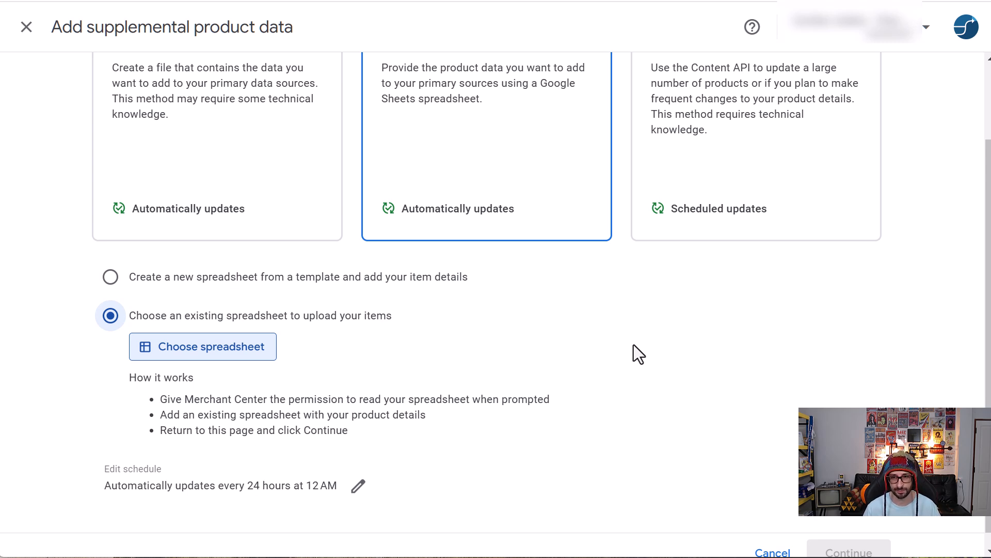
Step: Look through the help topics and contact options in the help pane and close it
left_click(762, 27)
scroll(829, 516, "down", 1)
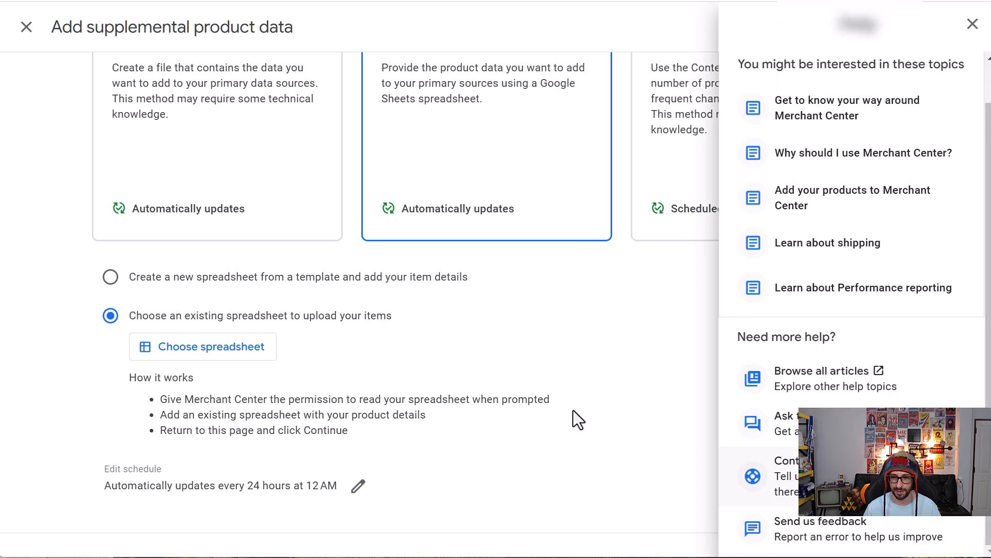
left_click(575, 372)
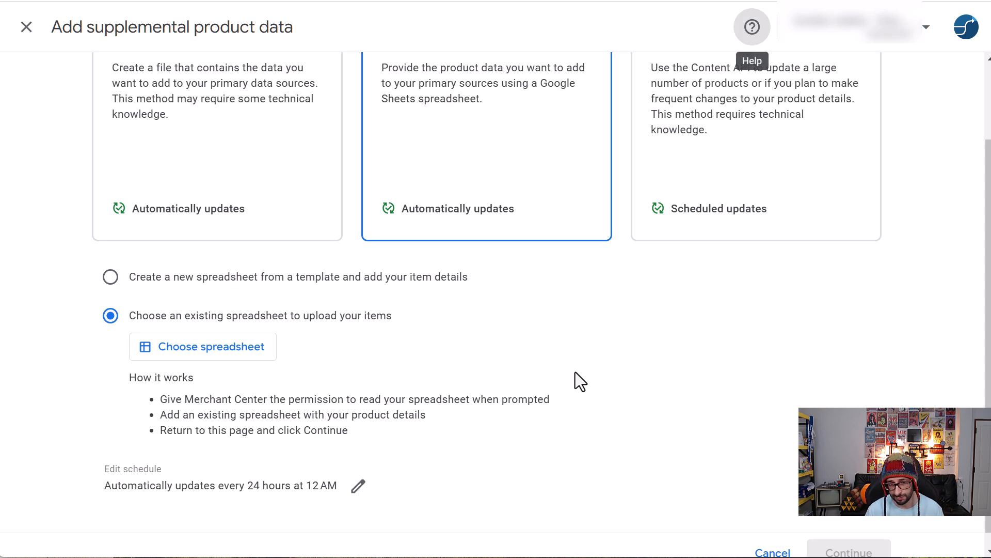